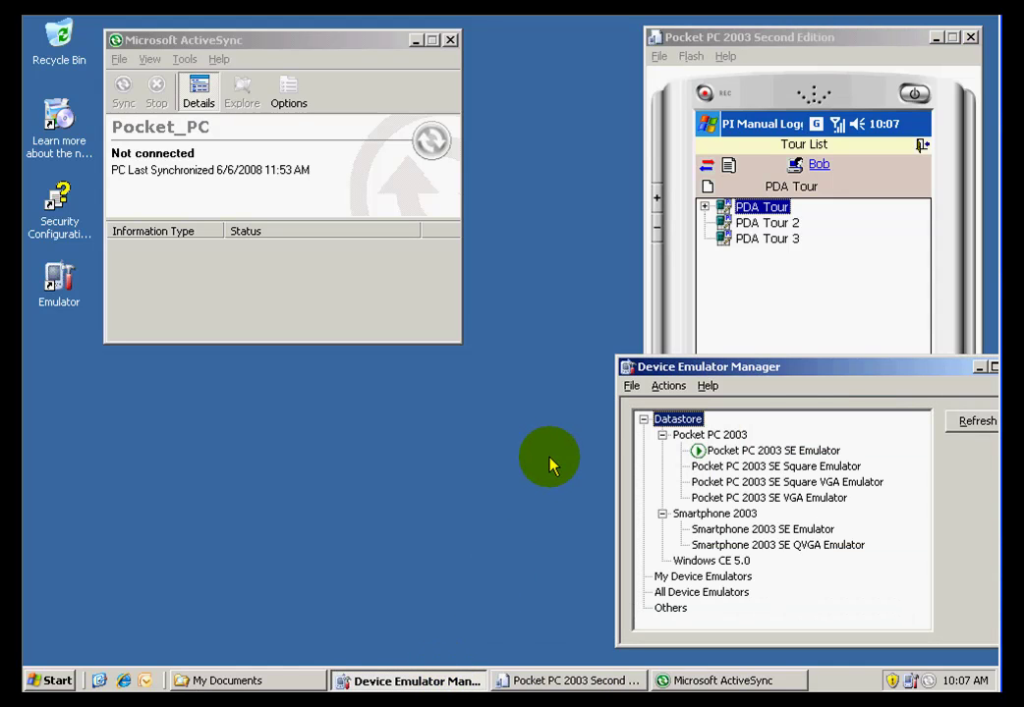
- Minimize the Device Emulator Manager and exit PI Manual Logger on the Pocket PC, confirming the exit
{"action": "left_click", "coordinate": [980, 370]}
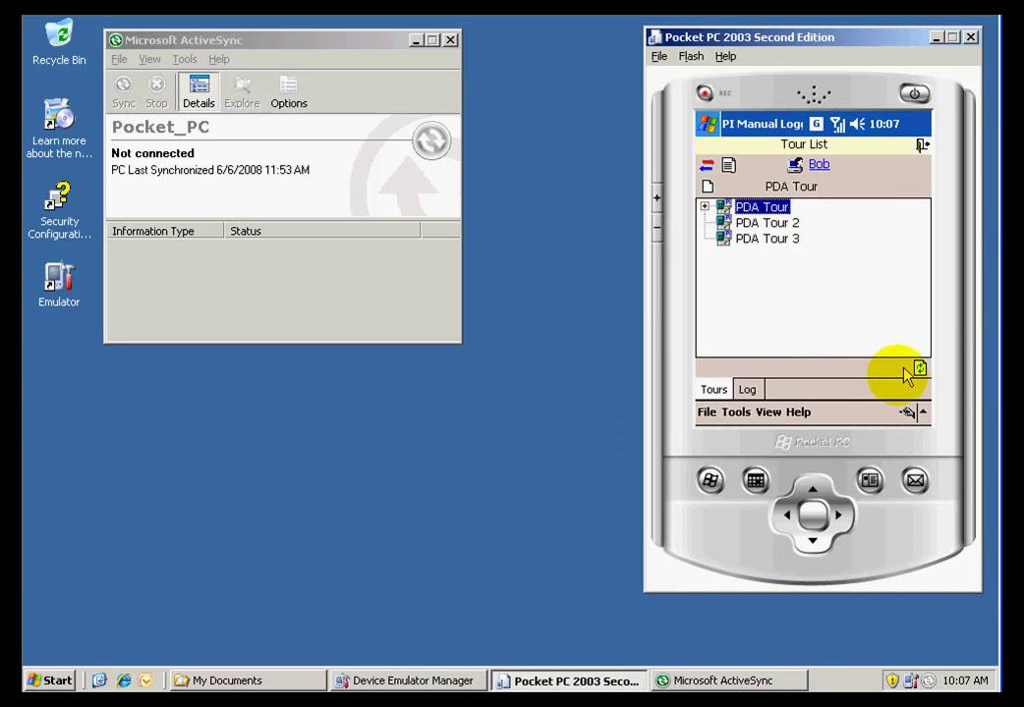
{"action": "left_click", "coordinate": [922, 146]}
{"action": "left_click", "coordinate": [783, 283]}
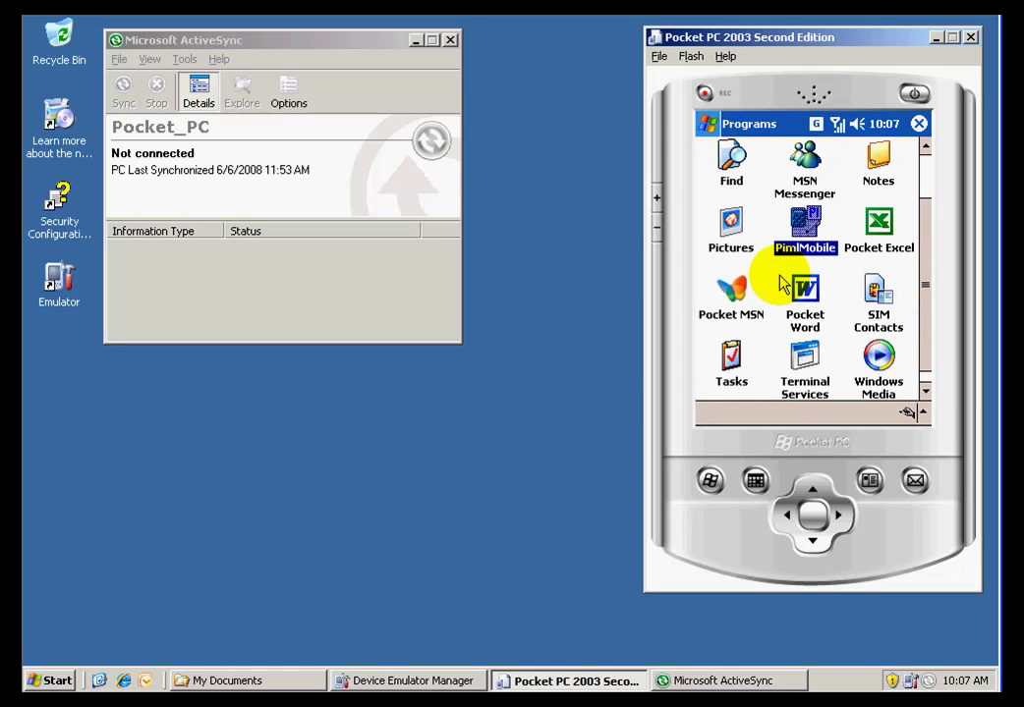
- Cradle the Pocket PC 2003 SE Emulator and run PI Manual Logger AutoSync through to completion
{"action": "left_click", "coordinate": [402, 683]}
{"action": "right_click", "coordinate": [764, 451]}
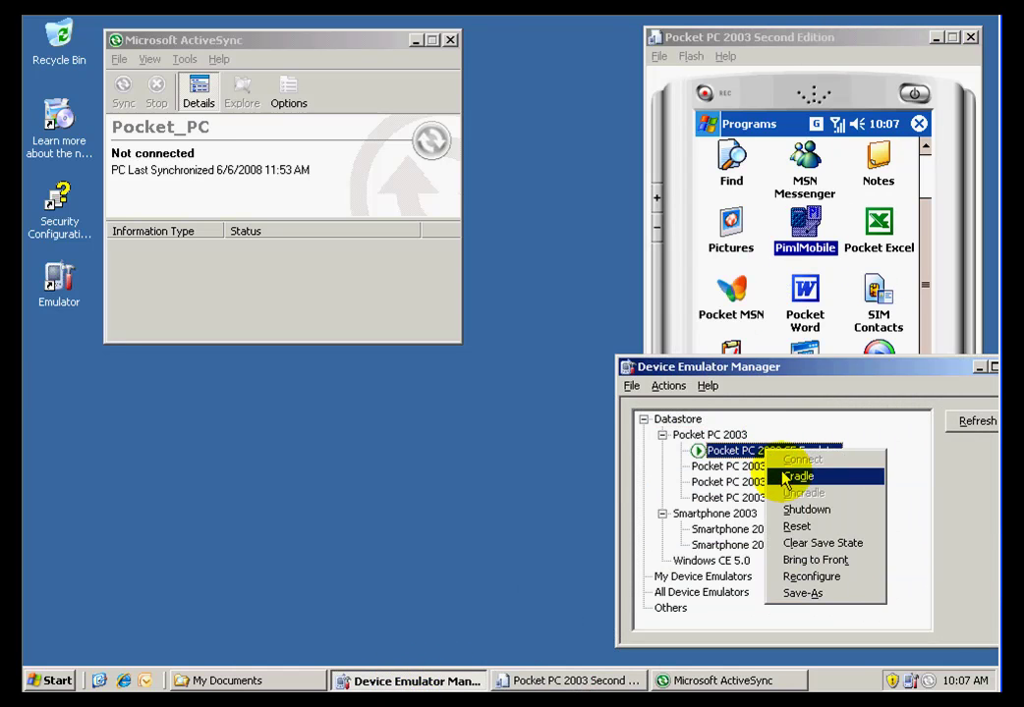
{"action": "left_click", "coordinate": [785, 478]}
{"action": "left_click", "coordinate": [979, 367]}
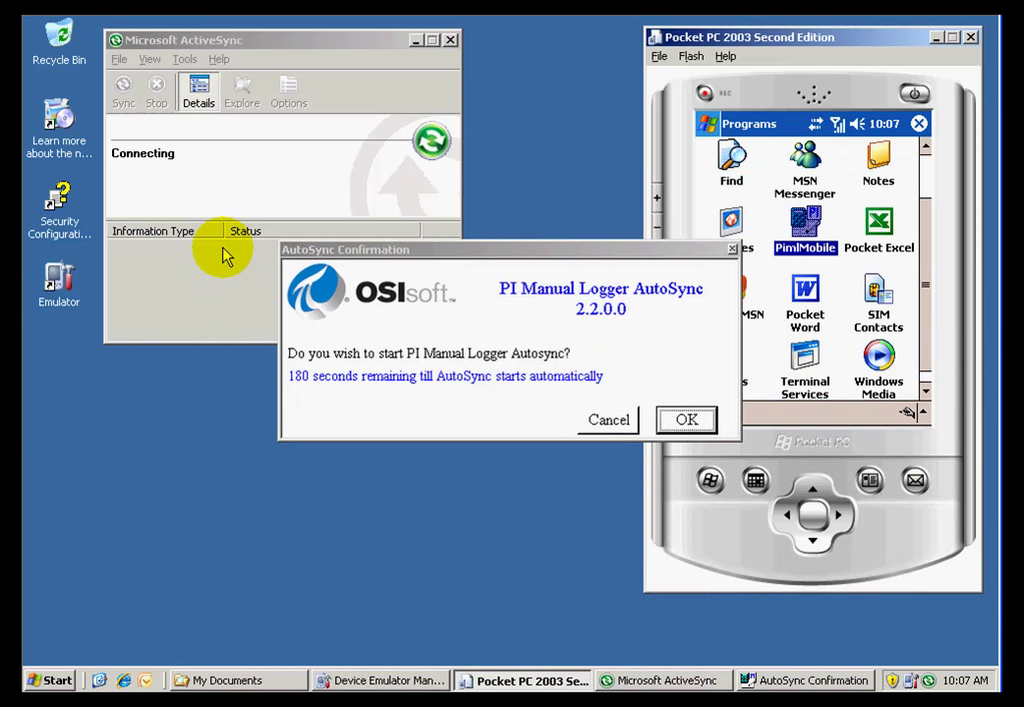
{"action": "left_click", "coordinate": [702, 429]}
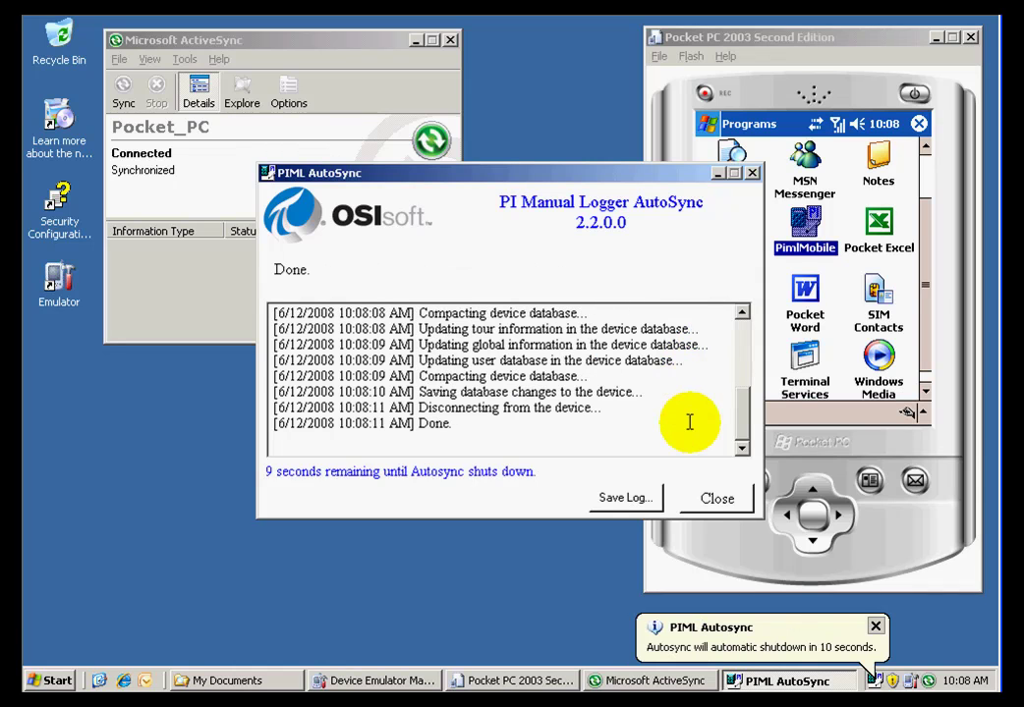
{"action": "left_click", "coordinate": [712, 501]}
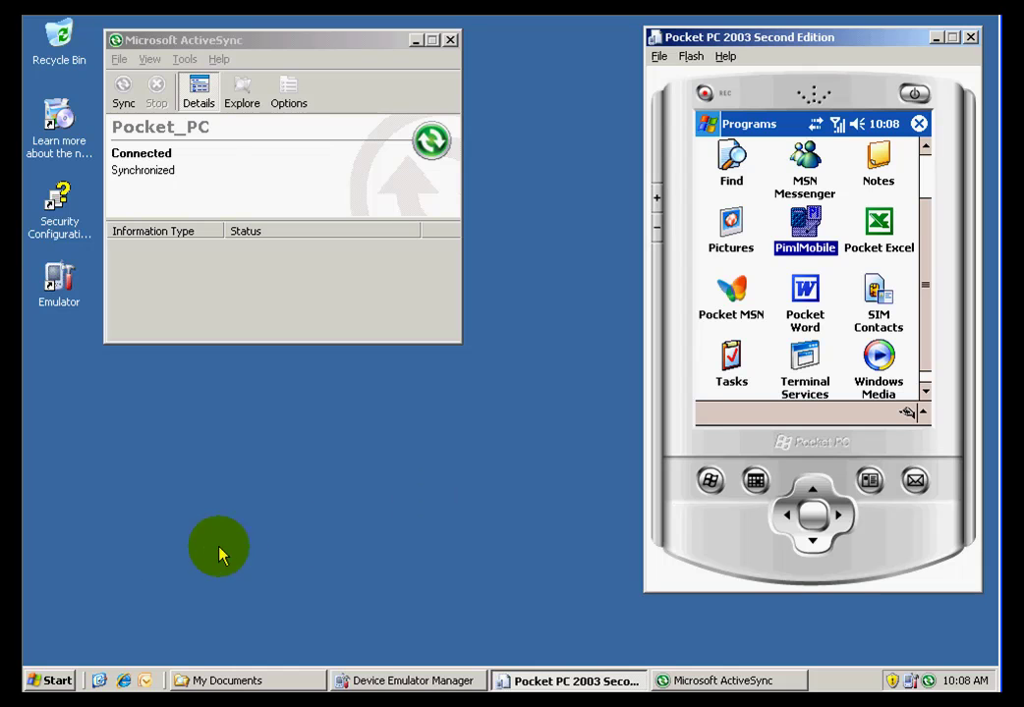
- Switch to PI Manual Logger on the PC and log in with the operator's user name and account password
{"action": "left_click", "coordinate": [51, 680]}
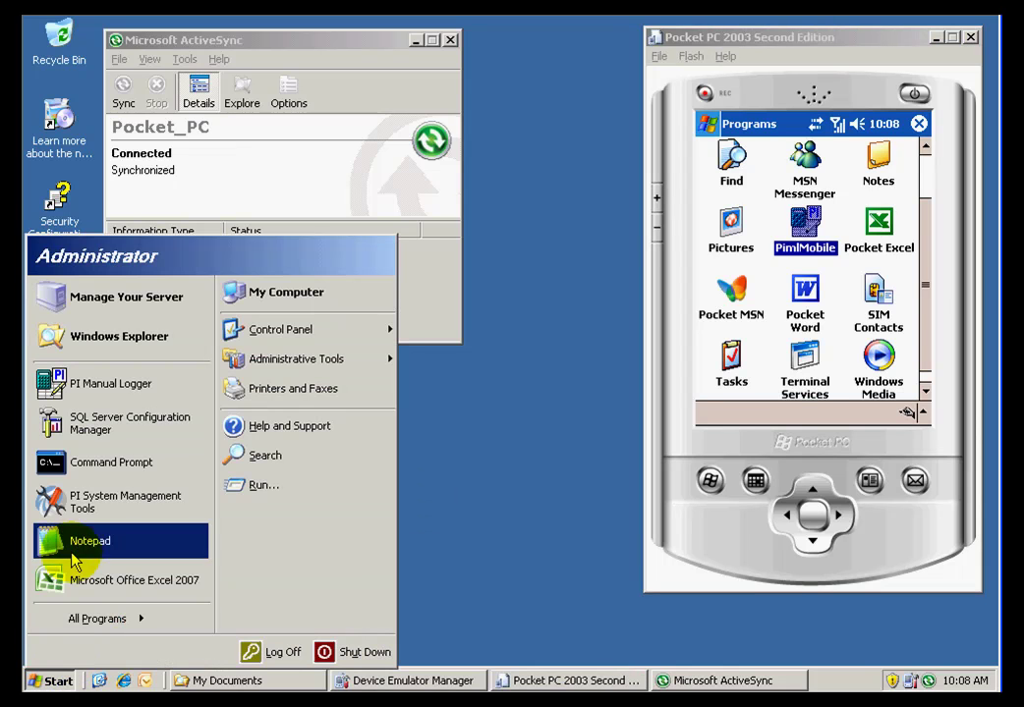
{"action": "left_click", "coordinate": [114, 387]}
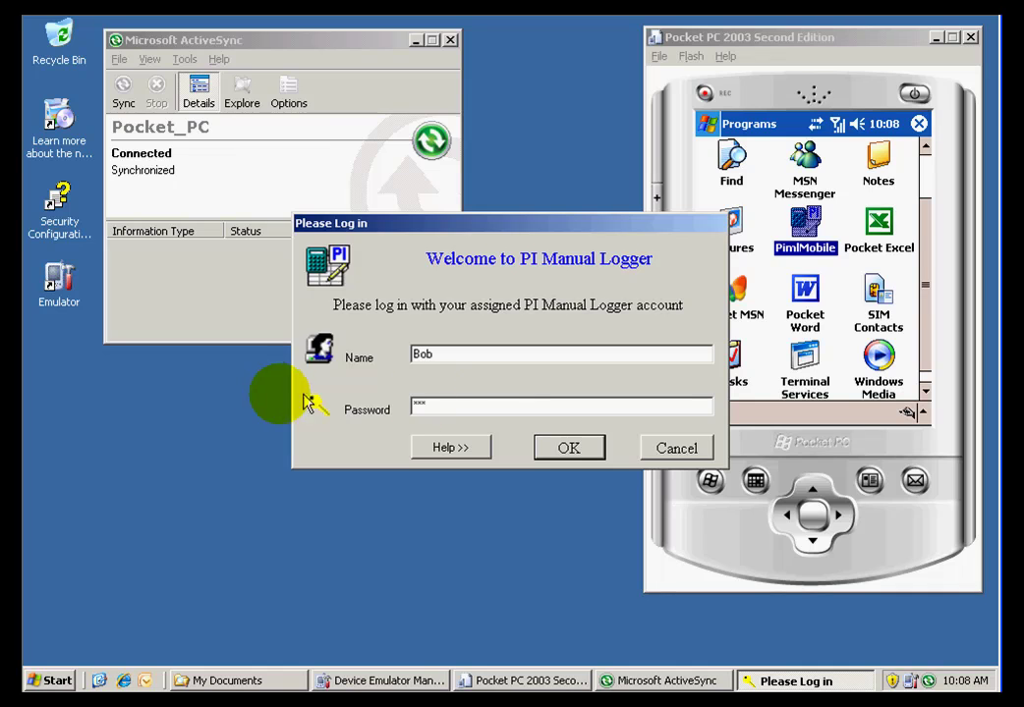
{"action": "left_click", "coordinate": [562, 448]}
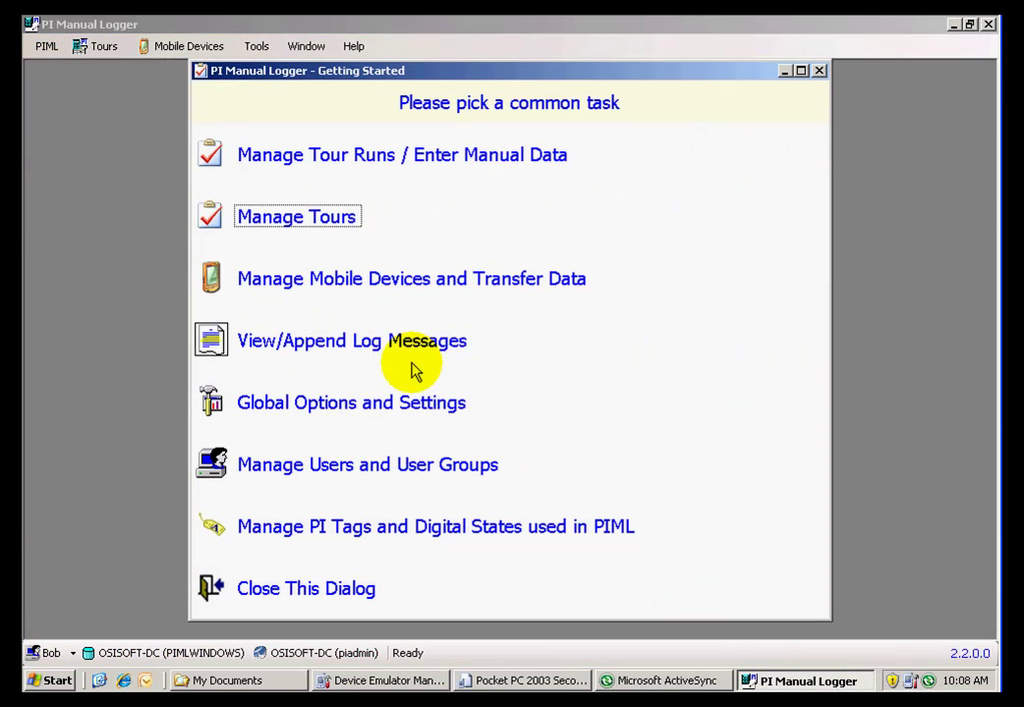
- List the tour runs of PDA Tour for managing and widen the Run Time Stamp column to fit full timestamps
{"action": "left_click", "coordinate": [384, 155]}
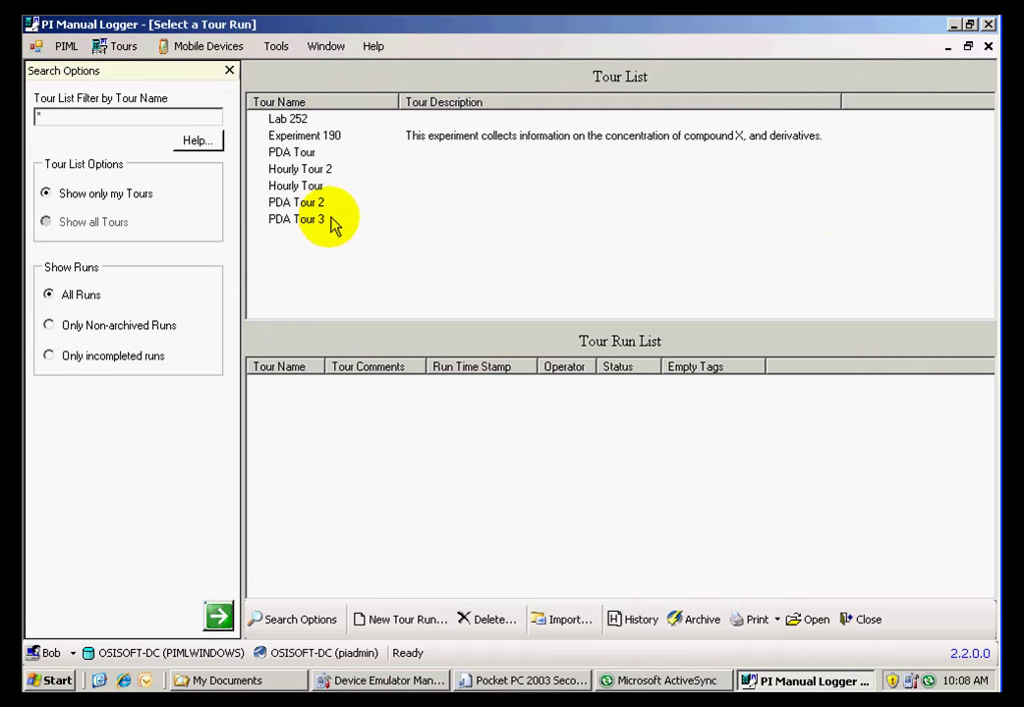
{"action": "left_click", "coordinate": [305, 158]}
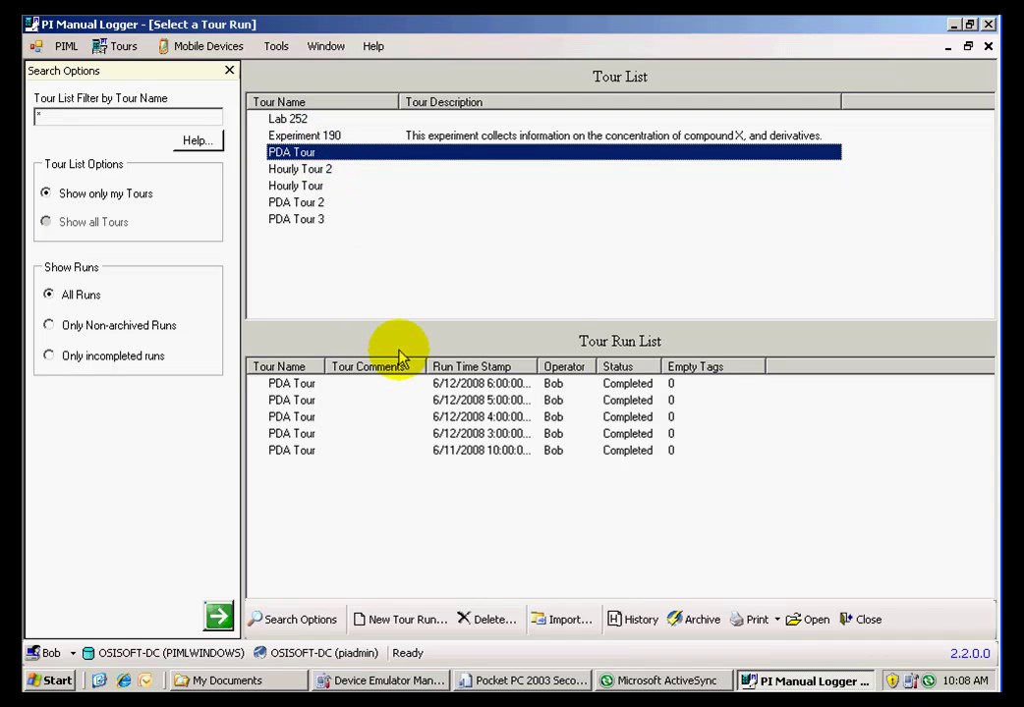
{"action": "left_click_drag", "start_coordinate": [536, 365], "coordinate": [547, 365]}
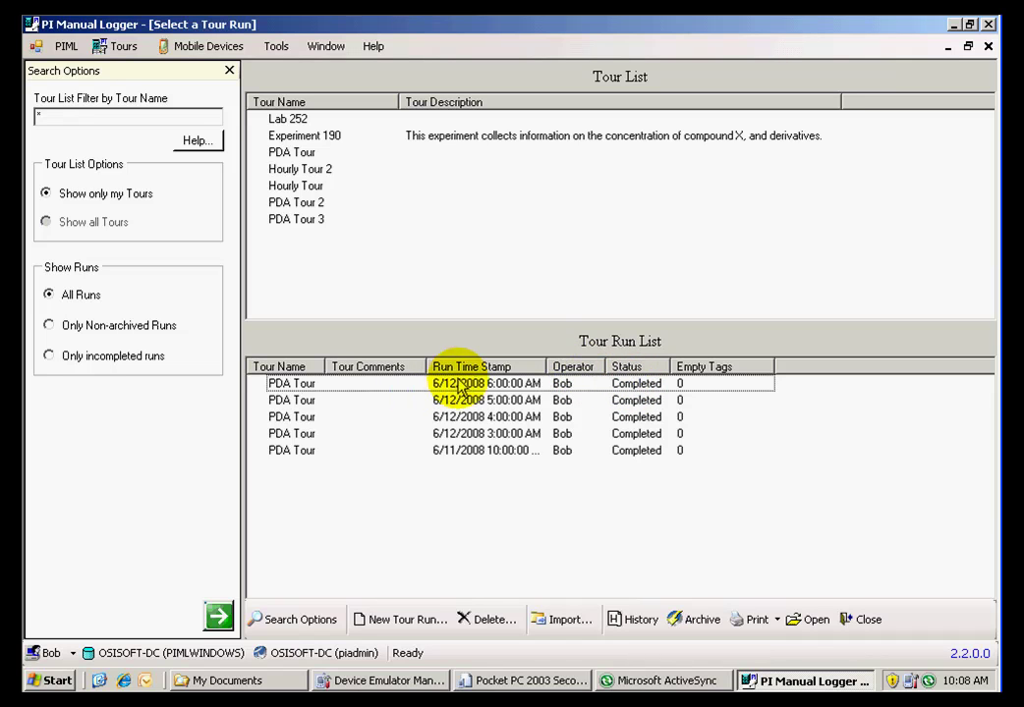
{"action": "left_click_drag", "start_coordinate": [547, 369], "coordinate": [566, 368]}
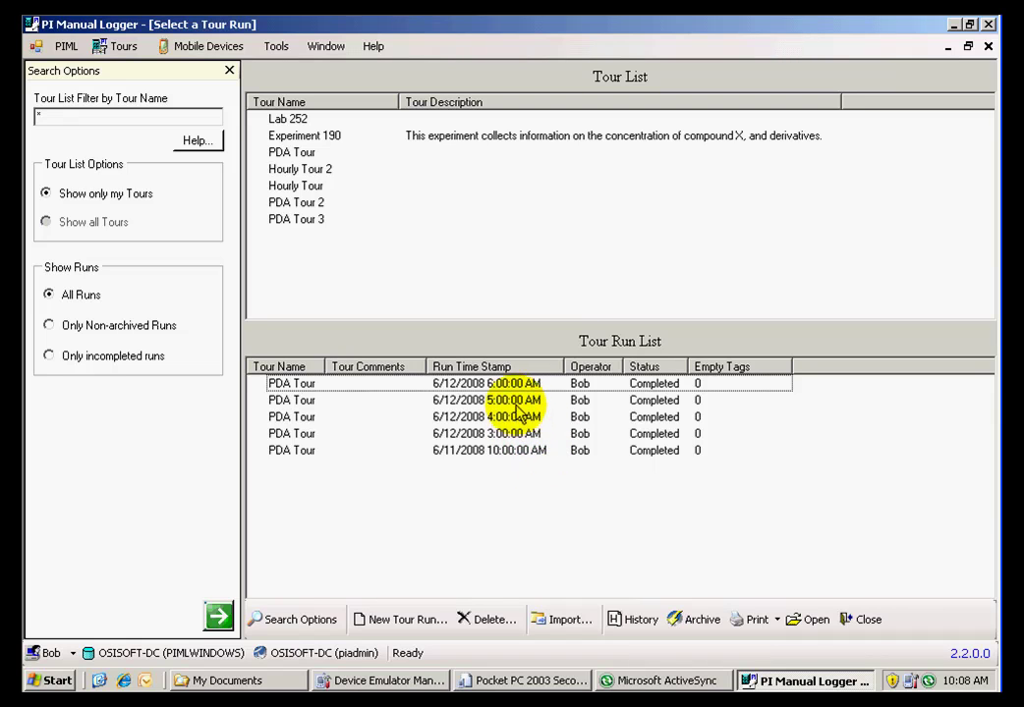
{"action": "left_click", "coordinate": [657, 386]}
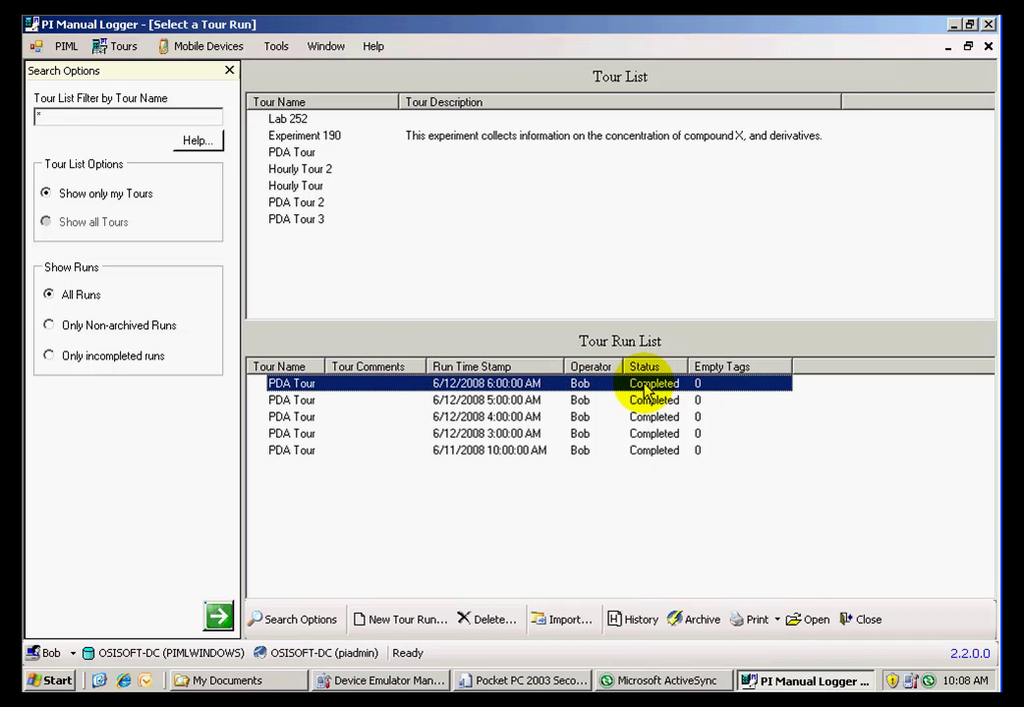
- Open the completed 6/11/2008 10:00:00 AM PDA Tour run for review and submit it for approval
{"action": "double_click", "coordinate": [538, 452]}
{"action": "left_click", "coordinate": [447, 394]}
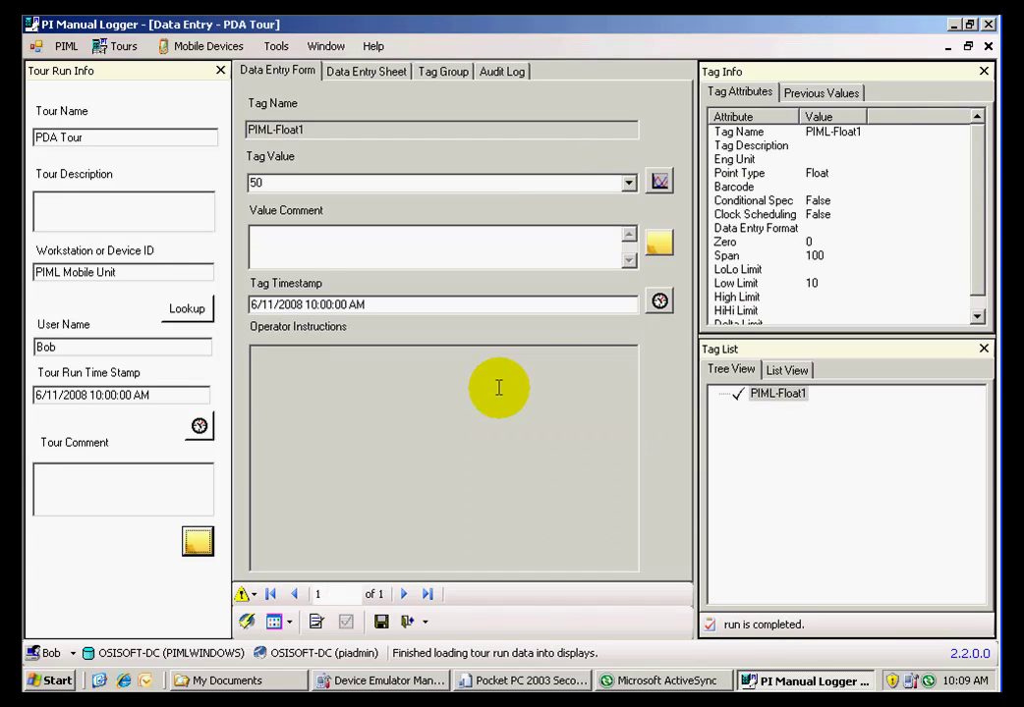
{"action": "left_click", "coordinate": [316, 623]}
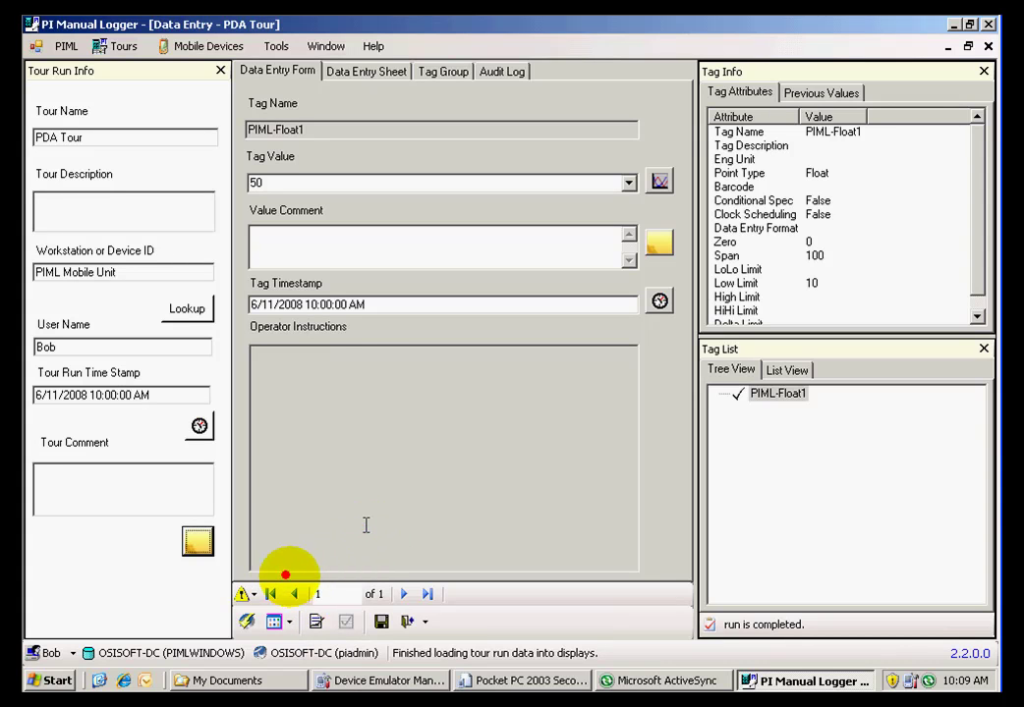
{"action": "left_click", "coordinate": [295, 599]}
{"action": "left_click", "coordinate": [315, 621]}
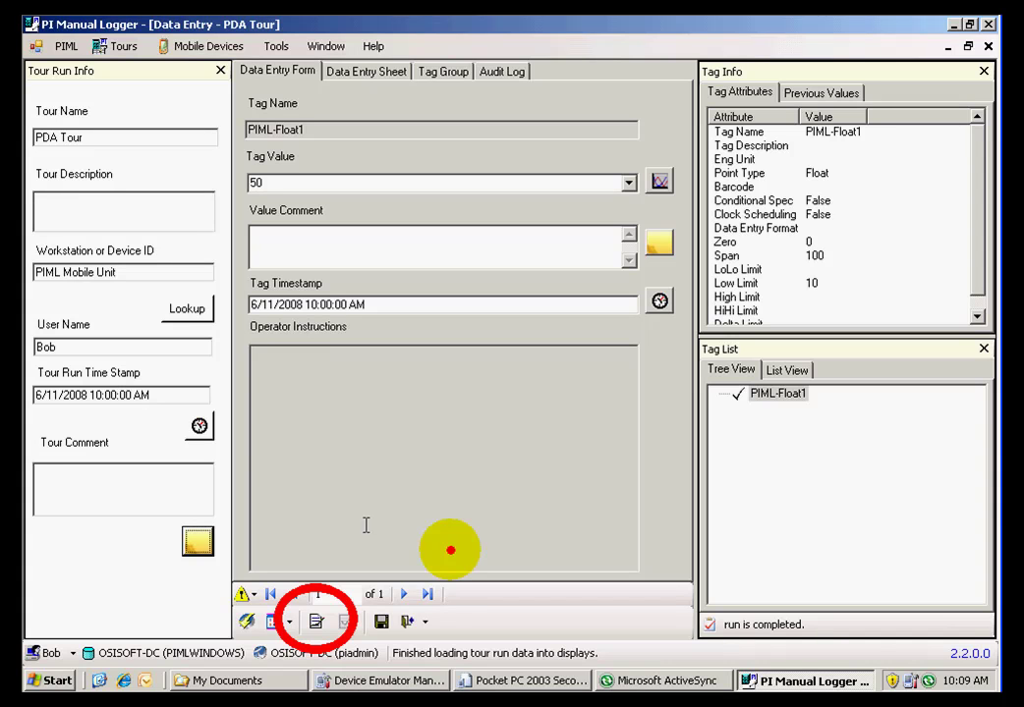
{"action": "left_click", "coordinate": [317, 620]}
{"action": "left_click", "coordinate": [472, 395]}
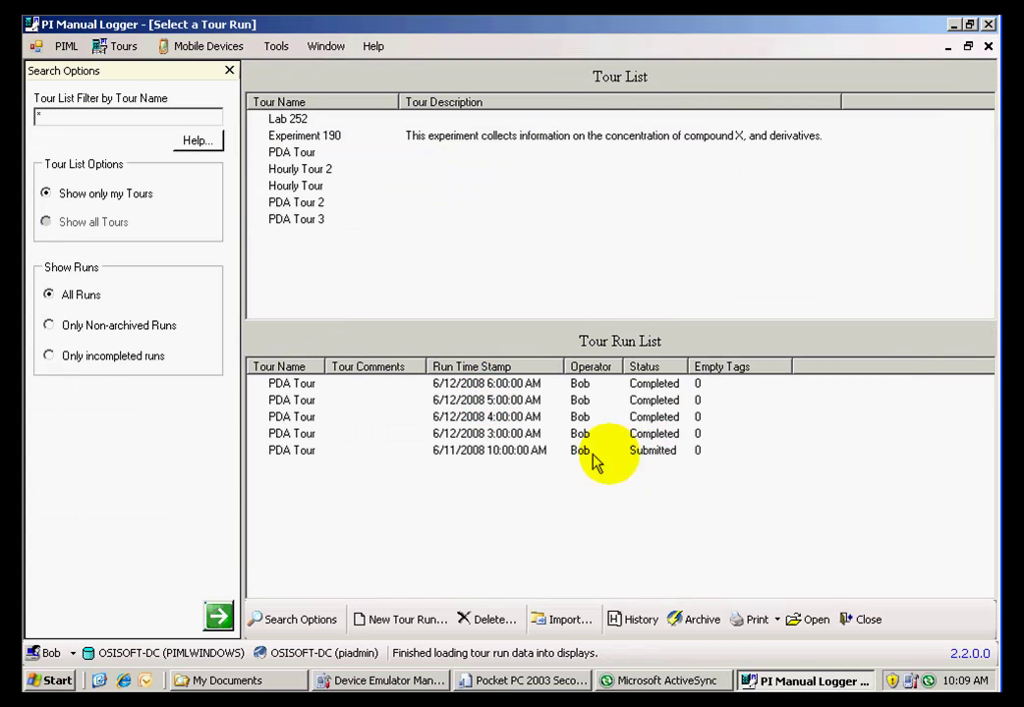
- Open the completed 6/12/2008 3:00:00 AM PDA Tour run, acknowledge its limit violations, and submit it for approval
{"action": "left_click", "coordinate": [502, 436]}
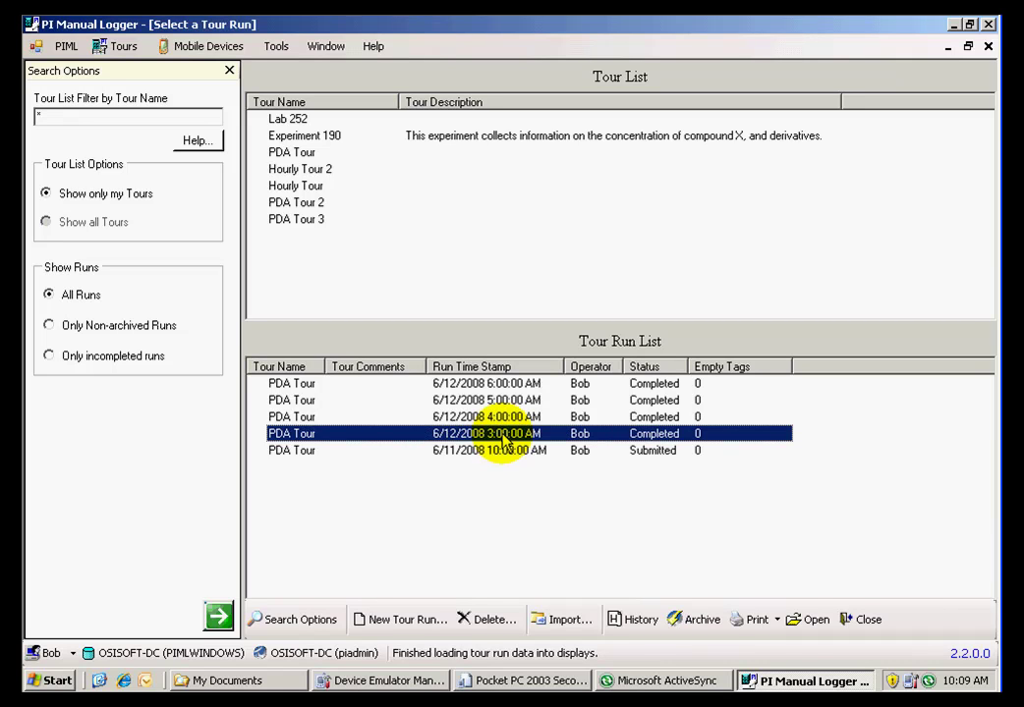
{"action": "double_click", "coordinate": [504, 436]}
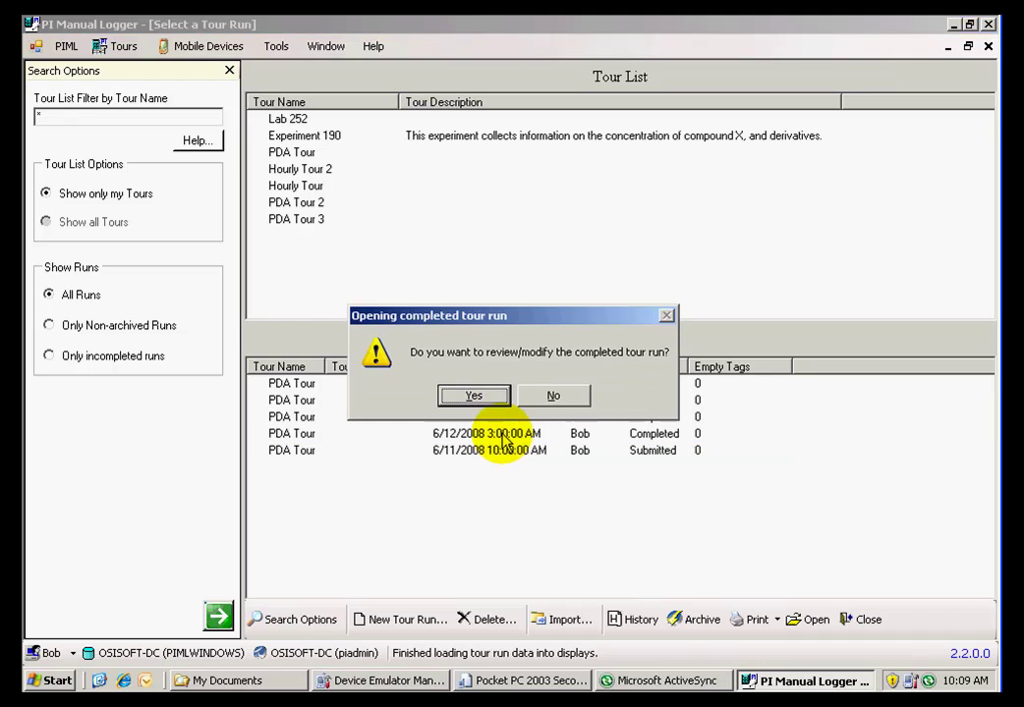
{"action": "left_click", "coordinate": [482, 395]}
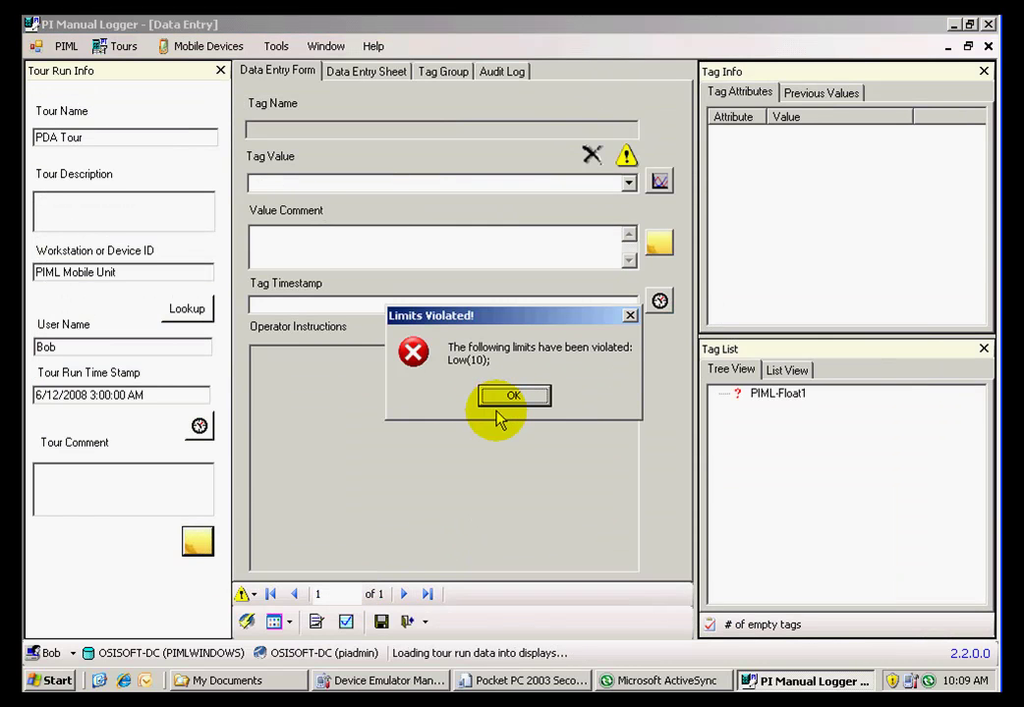
{"action": "left_click", "coordinate": [512, 398]}
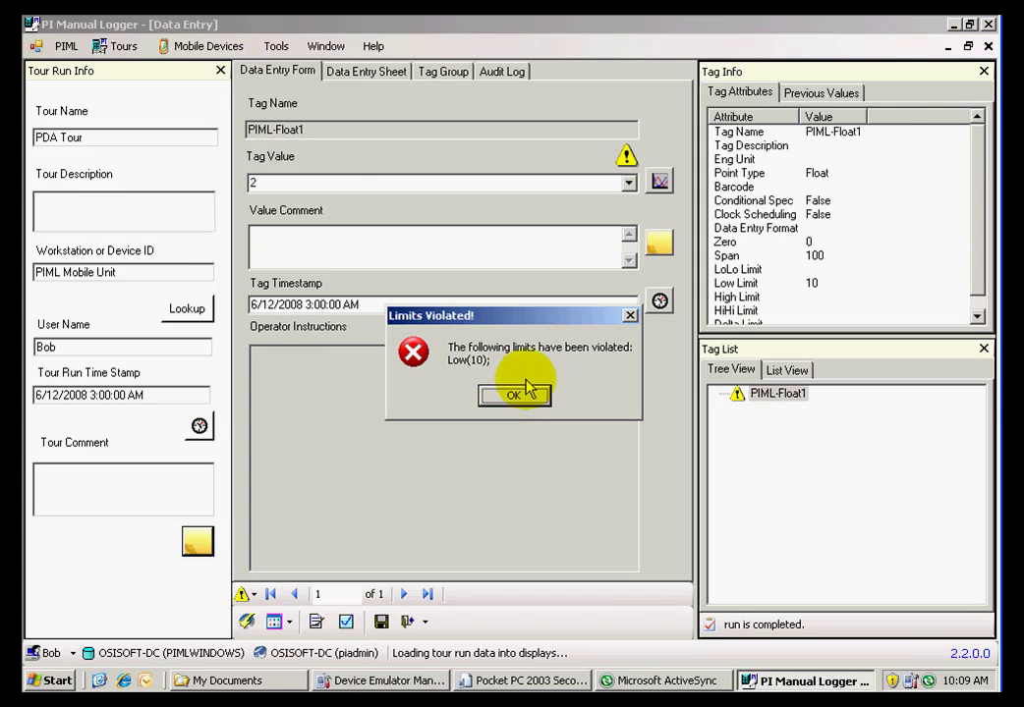
{"action": "left_click", "coordinate": [521, 395]}
{"action": "left_click", "coordinate": [317, 621]}
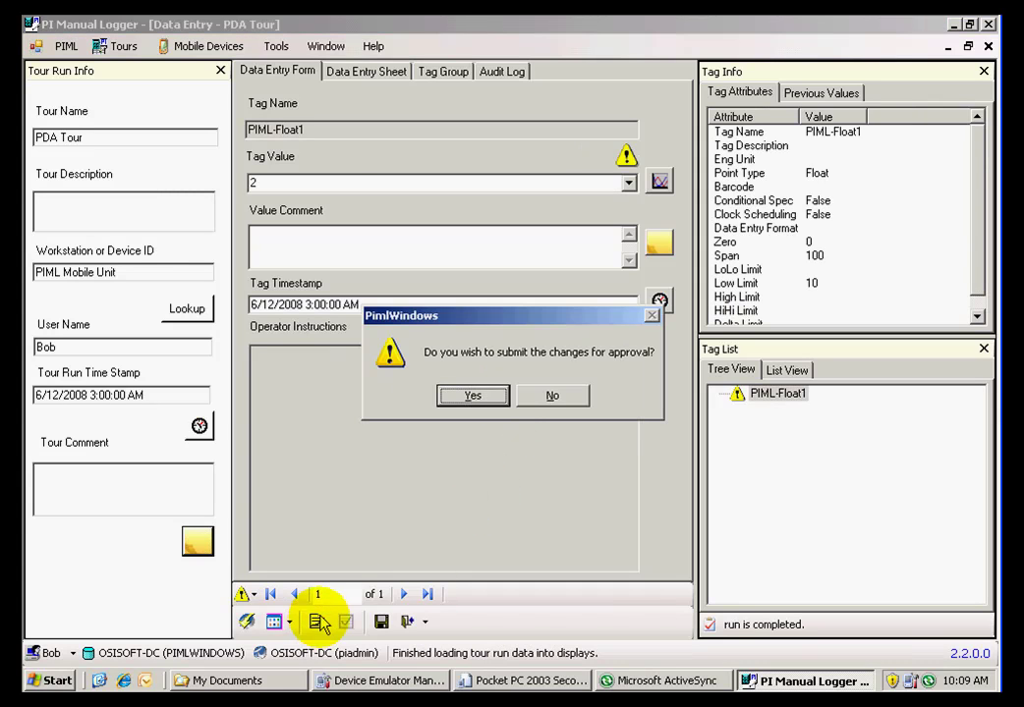
{"action": "left_click", "coordinate": [506, 398]}
{"action": "left_click", "coordinate": [509, 396]}
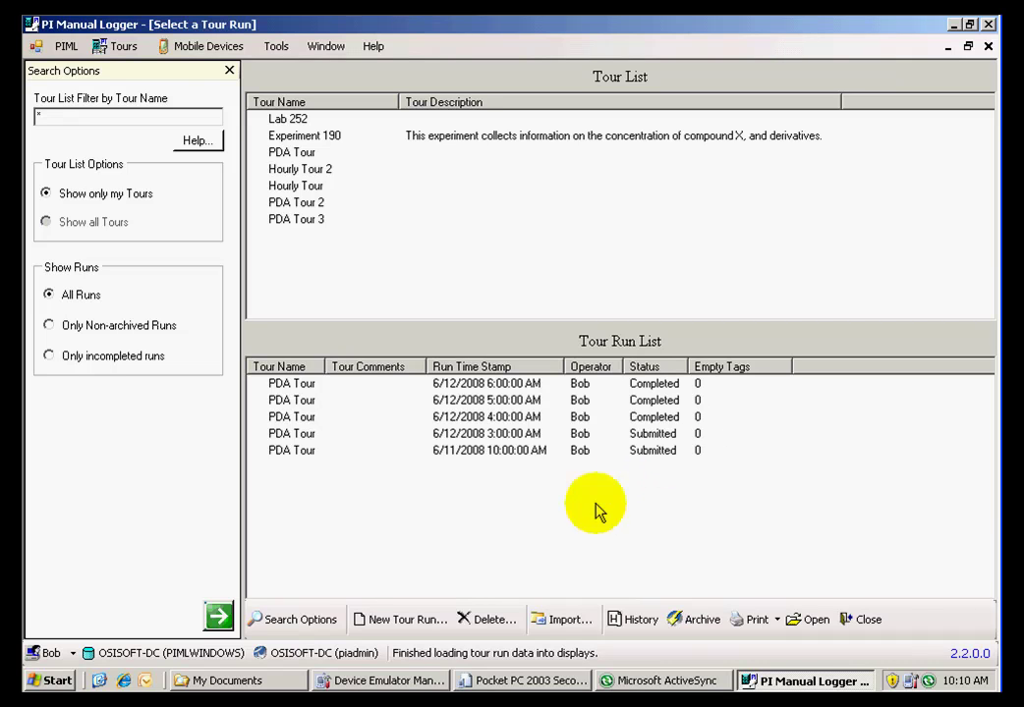
- Switch the logged-in user to the piml account, entering its name and password
{"action": "left_click", "coordinate": [71, 653]}
{"action": "left_click", "coordinate": [83, 609]}
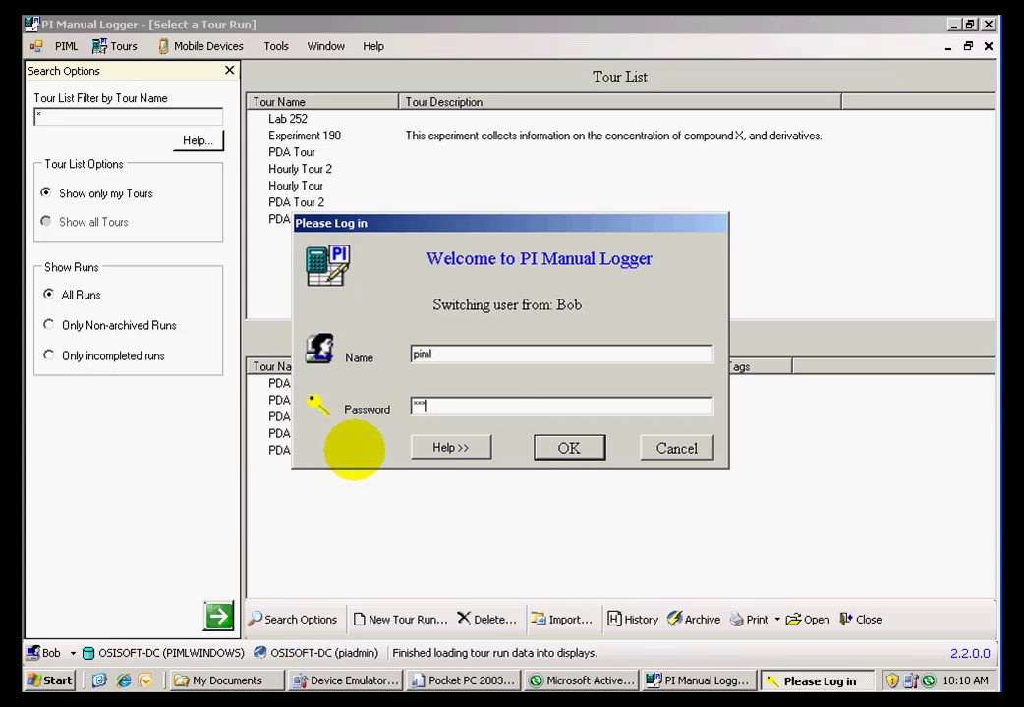
{"action": "left_click", "coordinate": [567, 448]}
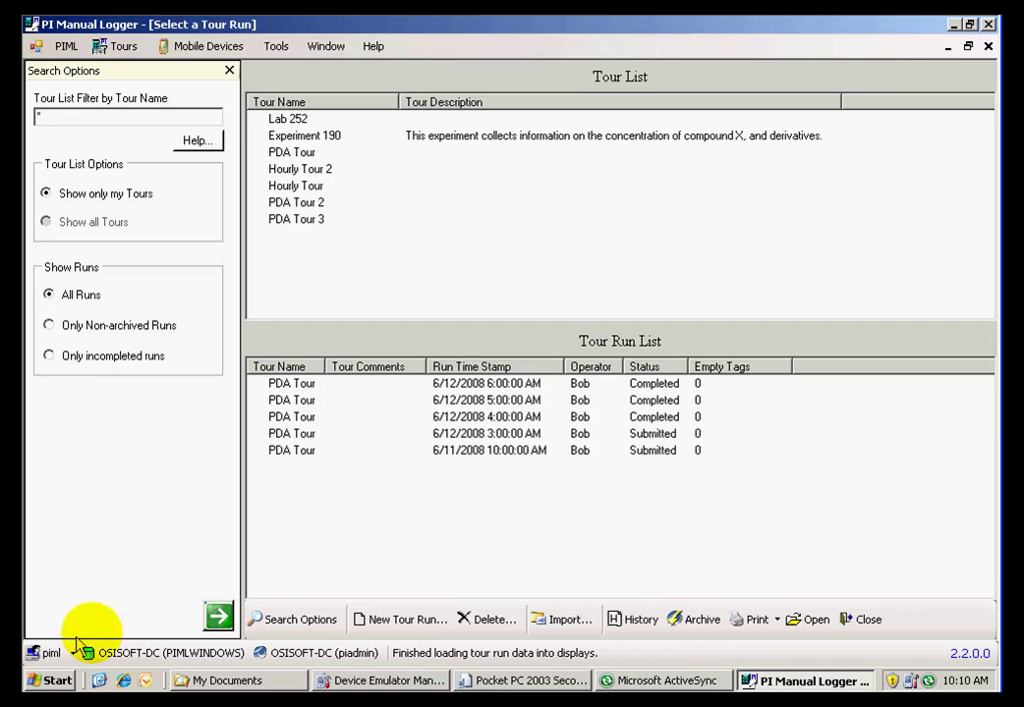
- Open the submitted 6/11/2008 10:00:00 AM PDA Tour run and approve it, sending its data to PI
{"action": "double_click", "coordinate": [490, 454]}
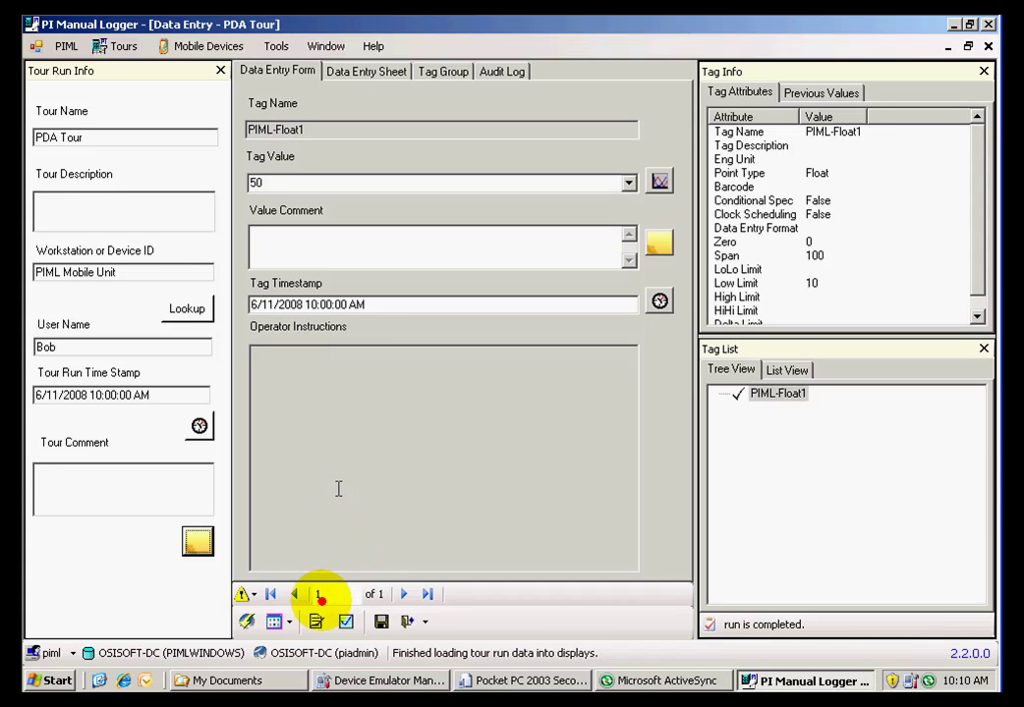
{"action": "left_click", "coordinate": [346, 622]}
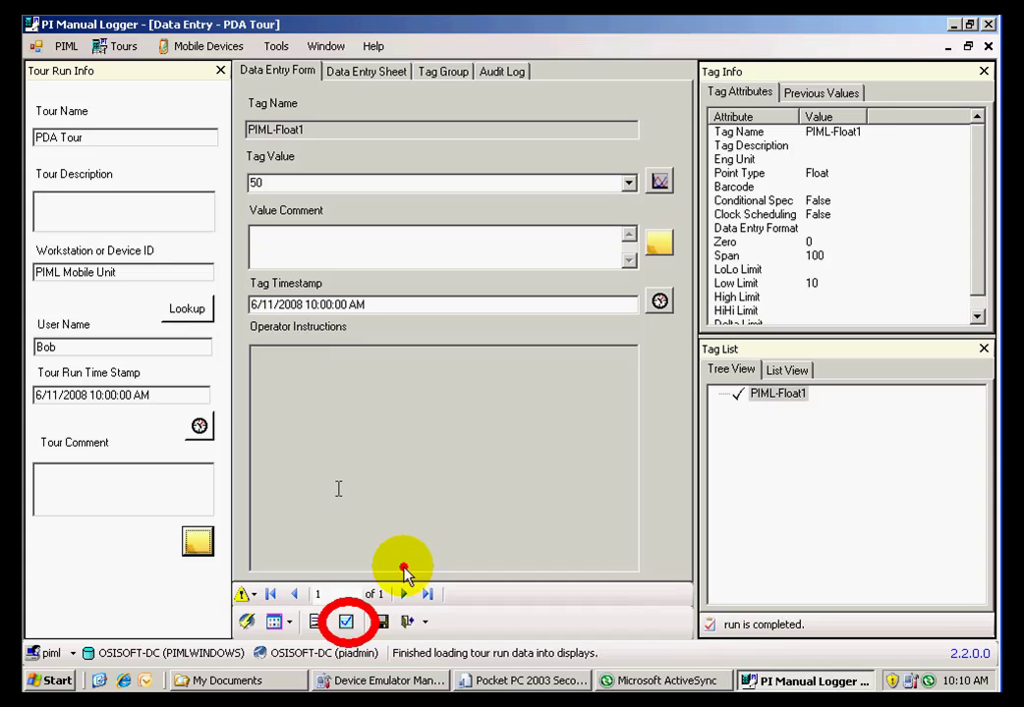
{"action": "left_click", "coordinate": [346, 622]}
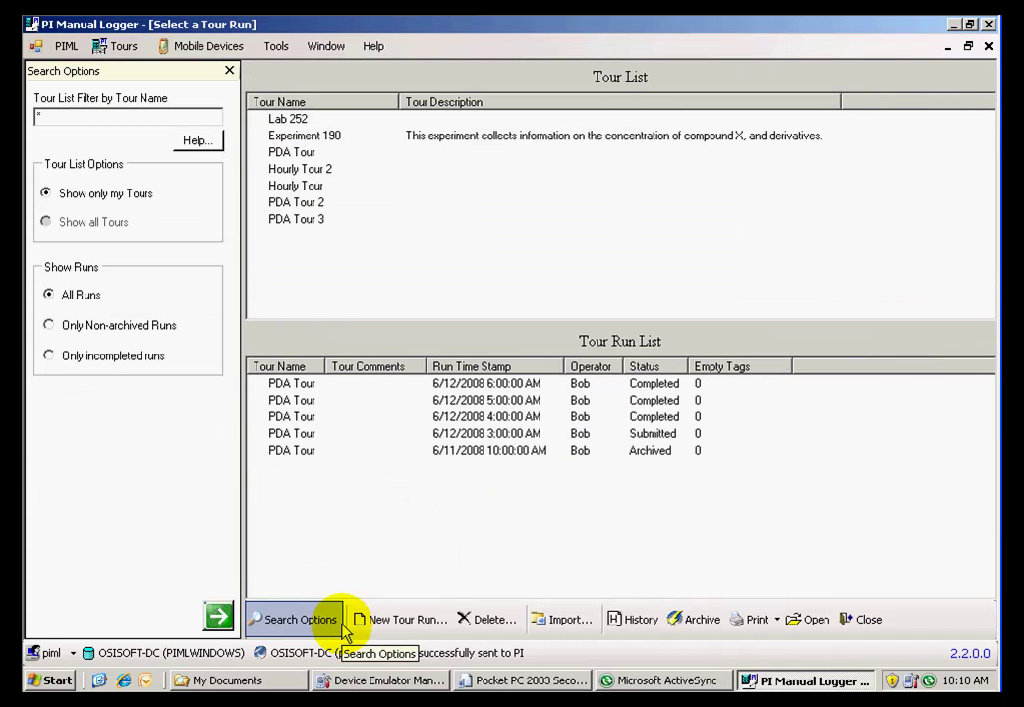